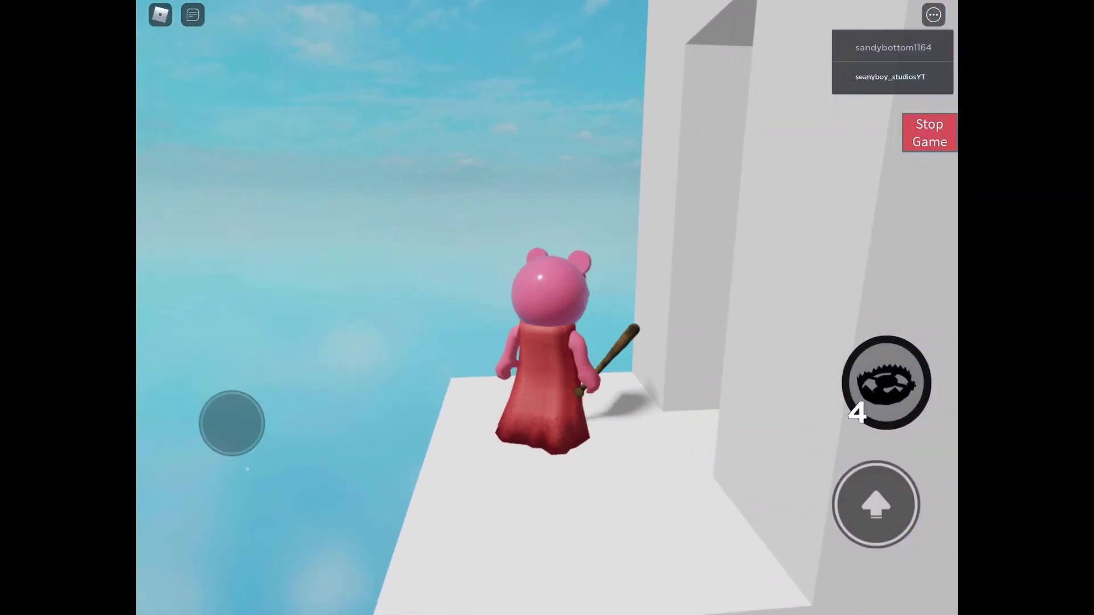
Step: Level the camera behind Piggy and walk up the path toward the corridor doorway
{"action": "left_click_drag", "start_coordinate": [599, 257], "coordinate": [512, 428]}
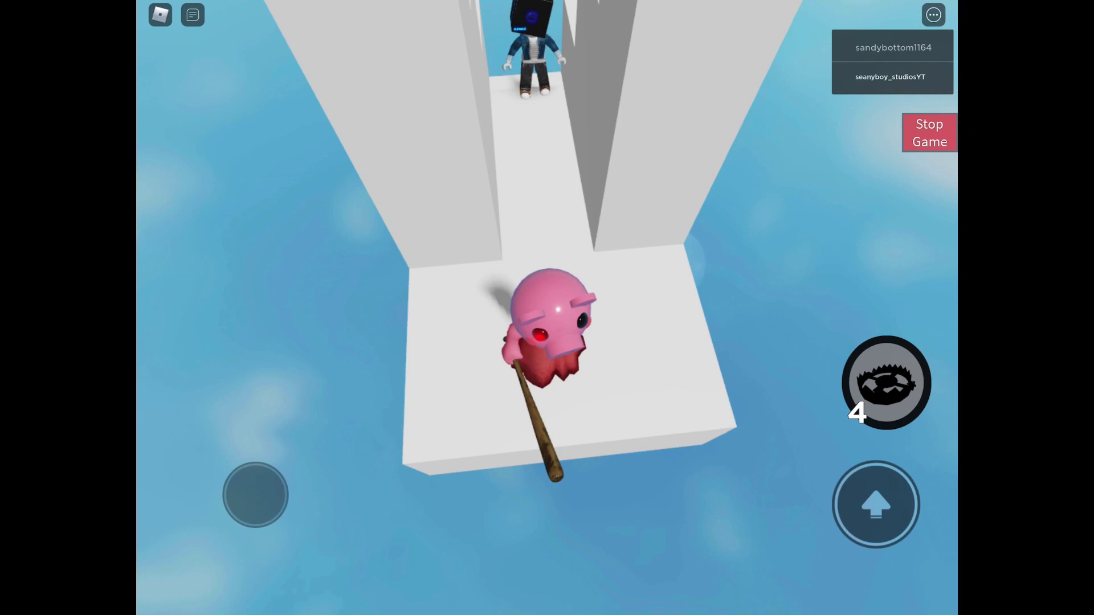
{"action": "left_click_drag", "start_coordinate": [684, 342], "coordinate": [684, 214]}
{"action": "mouse_move", "coordinate": [683, 256]}
{"action": "left_mouse_down"}
{"action": "mouse_move", "coordinate": [556, 257]}
{"action": "mouse_move", "coordinate": [727, 256]}
{"action": "mouse_move", "coordinate": [514, 257]}
{"action": "left_mouse_up"}
{"action": "mouse_move", "coordinate": [231, 484]}
{"action": "left_mouse_down"}
{"action": "mouse_move", "coordinate": [231, 445]}
{"action": "mouse_move", "coordinate": [241, 479]}
{"action": "left_mouse_up"}
{"action": "left_click_drag", "start_coordinate": [263, 540], "coordinate": [276, 488]}
{"action": "left_click_drag", "start_coordinate": [684, 257], "coordinate": [512, 256]}
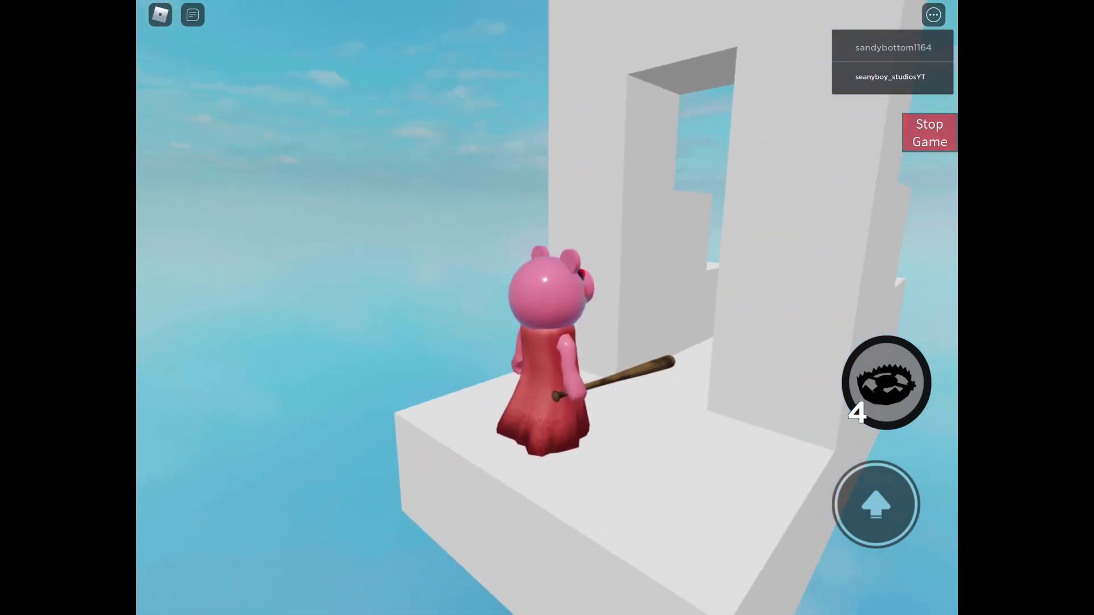
Step: Move Piggy into the white corridor, closing in on the other player ahead
{"action": "left_click_drag", "start_coordinate": [683, 257], "coordinate": [513, 257]}
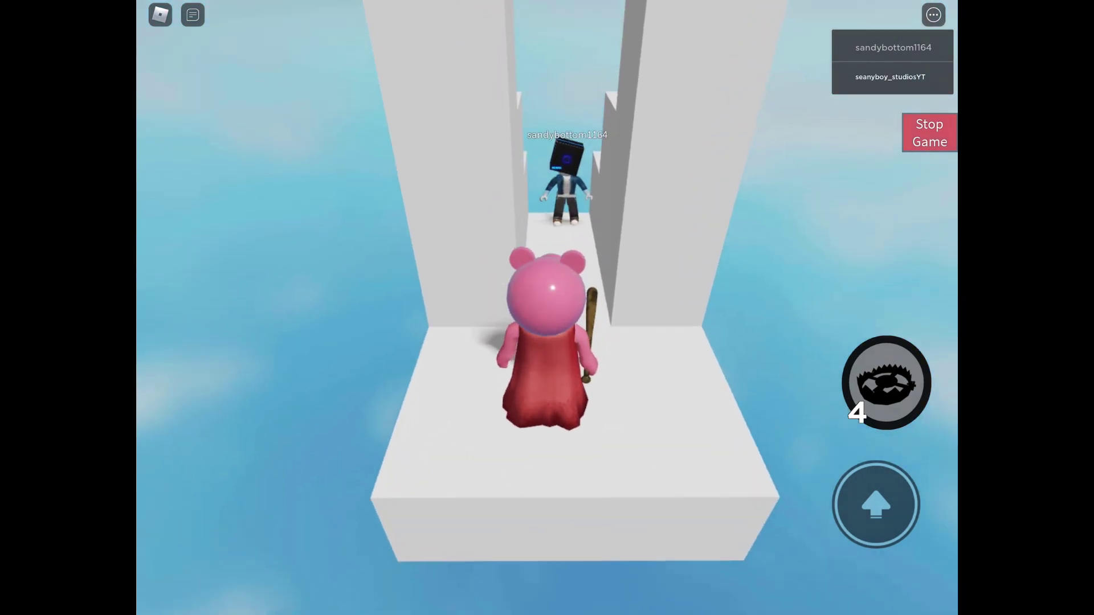
{"action": "left_click_drag", "start_coordinate": [685, 256], "coordinate": [555, 256]}
{"action": "left_click_drag", "start_coordinate": [261, 479], "coordinate": [261, 453]}
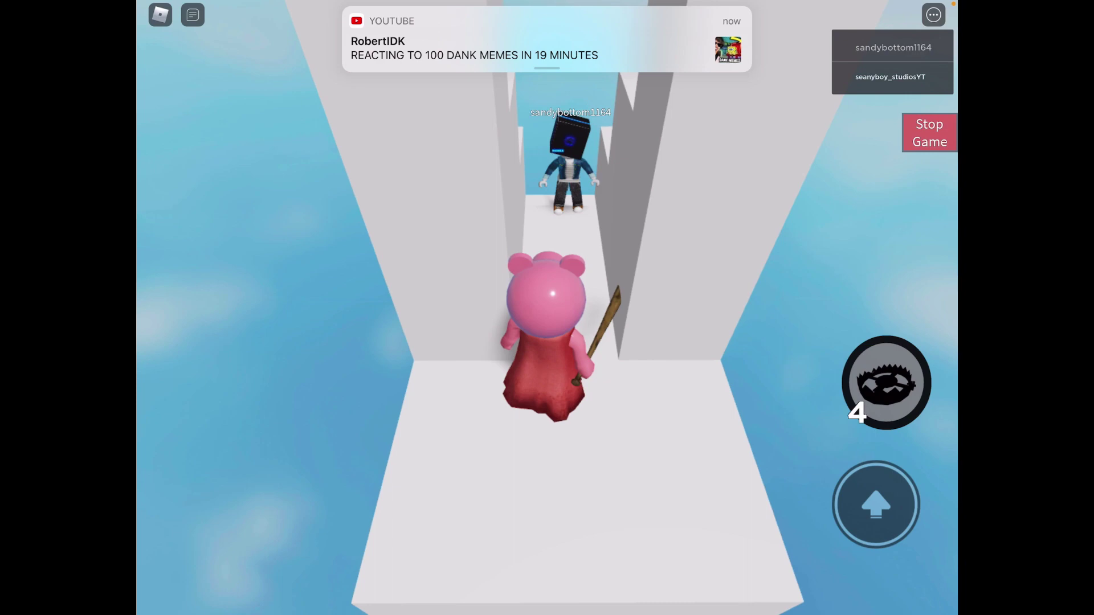
{"action": "left_click_drag", "start_coordinate": [684, 257], "coordinate": [684, 299]}
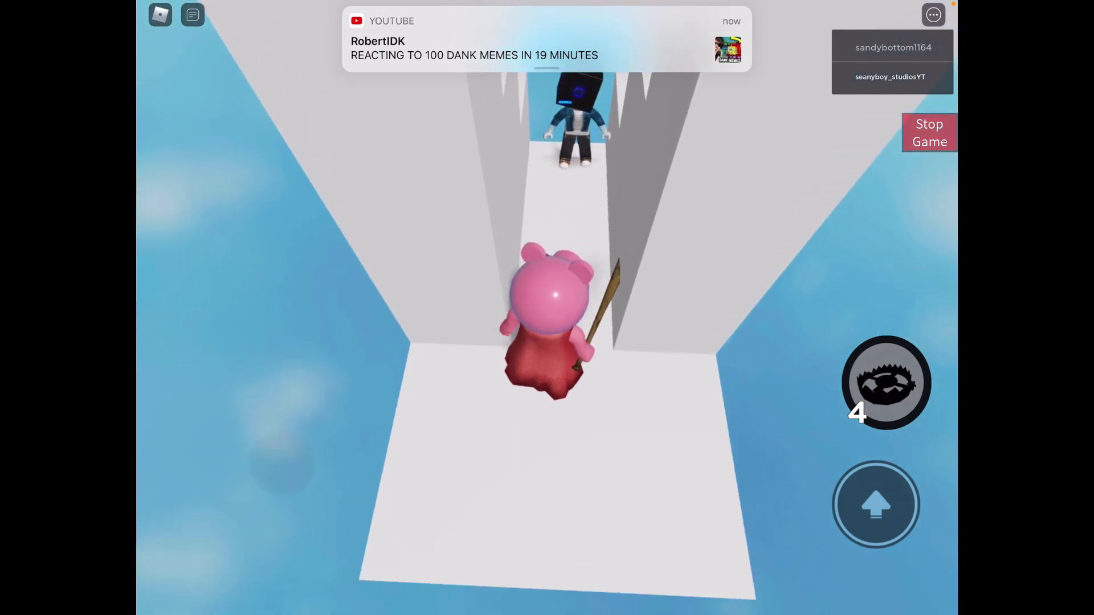
{"action": "left_click_drag", "start_coordinate": [278, 461], "coordinate": [279, 444]}
{"action": "mouse_move", "coordinate": [684, 257]}
{"action": "left_mouse_down"}
{"action": "mouse_move", "coordinate": [470, 273]}
{"action": "mouse_move", "coordinate": [727, 256]}
{"action": "left_mouse_up"}
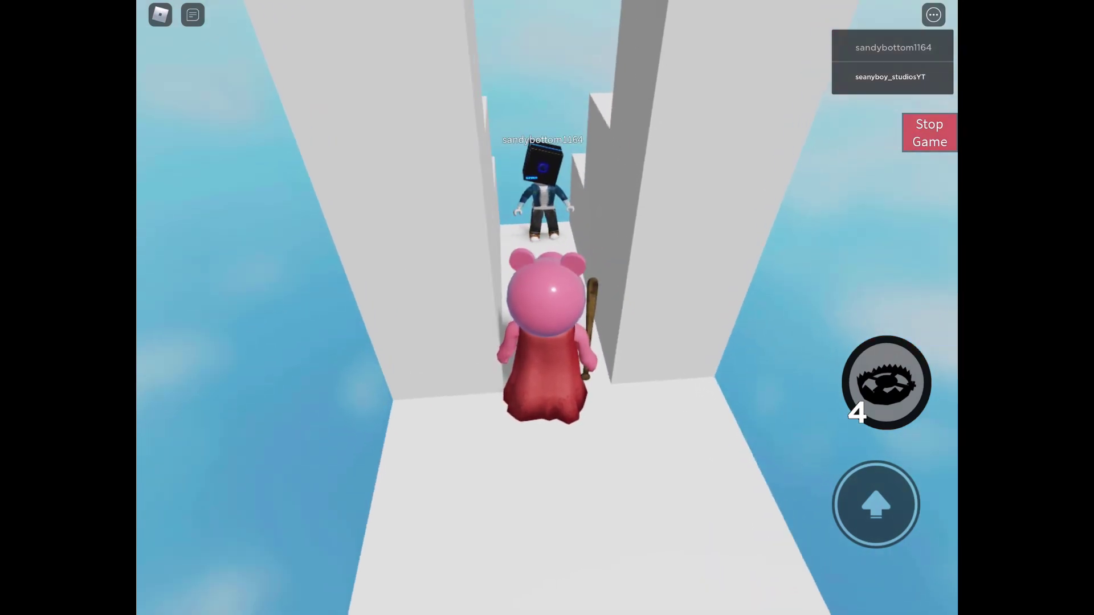
{"action": "left_click_drag", "start_coordinate": [684, 256], "coordinate": [683, 342]}
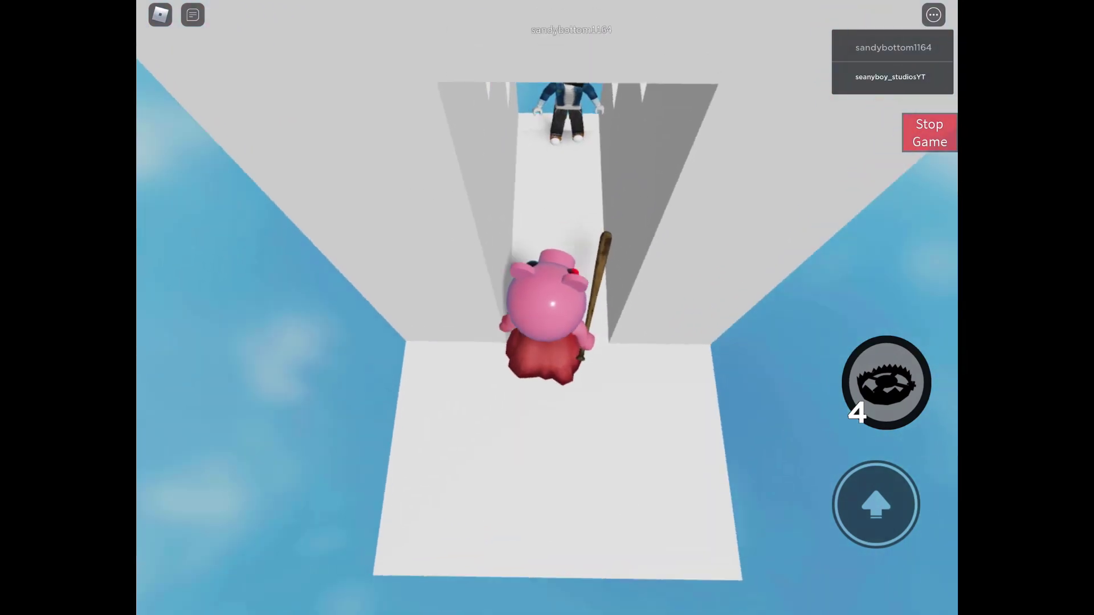
Step: Drop a trap on the corridor floor, leaving three, and face back down the corridor
{"action": "left_click", "coordinate": [259, 466]}
{"action": "left_click_drag", "start_coordinate": [684, 256], "coordinate": [513, 299]}
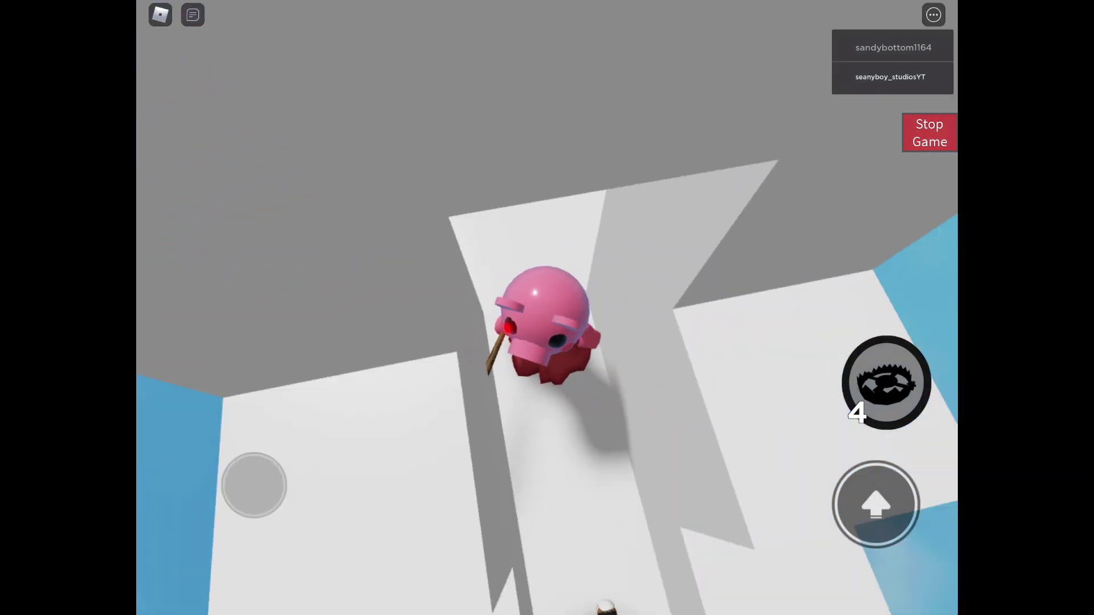
{"action": "left_click", "coordinate": [886, 382]}
{"action": "left_click_drag", "start_coordinate": [232, 451], "coordinate": [244, 489]}
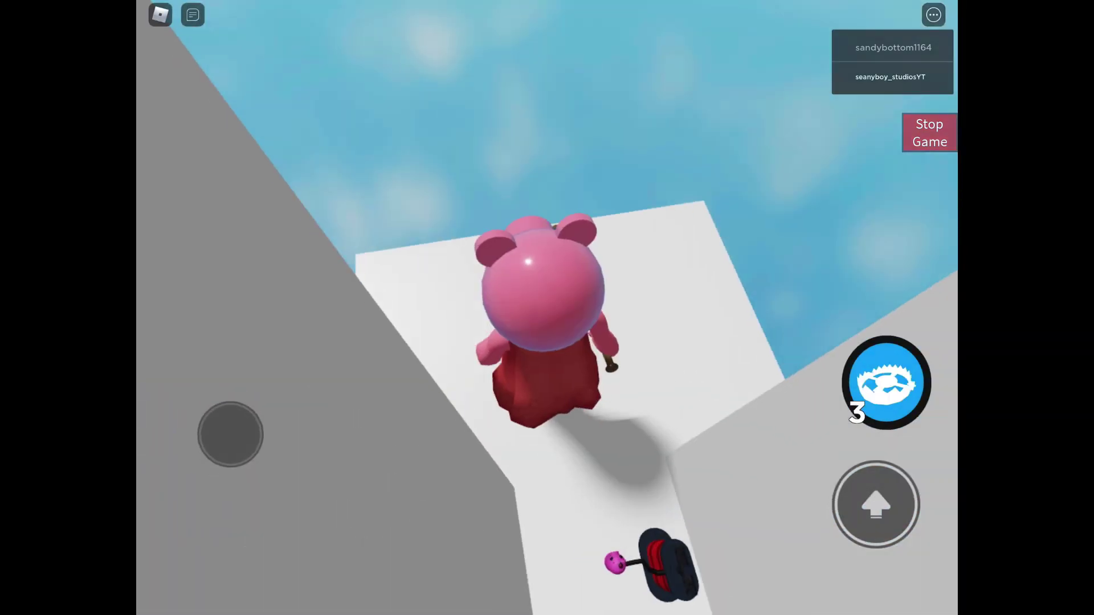
{"action": "mouse_move", "coordinate": [744, 371]}
{"action": "left_mouse_down"}
{"action": "mouse_move", "coordinate": [669, 324]}
{"action": "mouse_move", "coordinate": [673, 306]}
{"action": "mouse_move", "coordinate": [664, 513]}
{"action": "mouse_move", "coordinate": [602, 564]}
{"action": "left_mouse_up"}
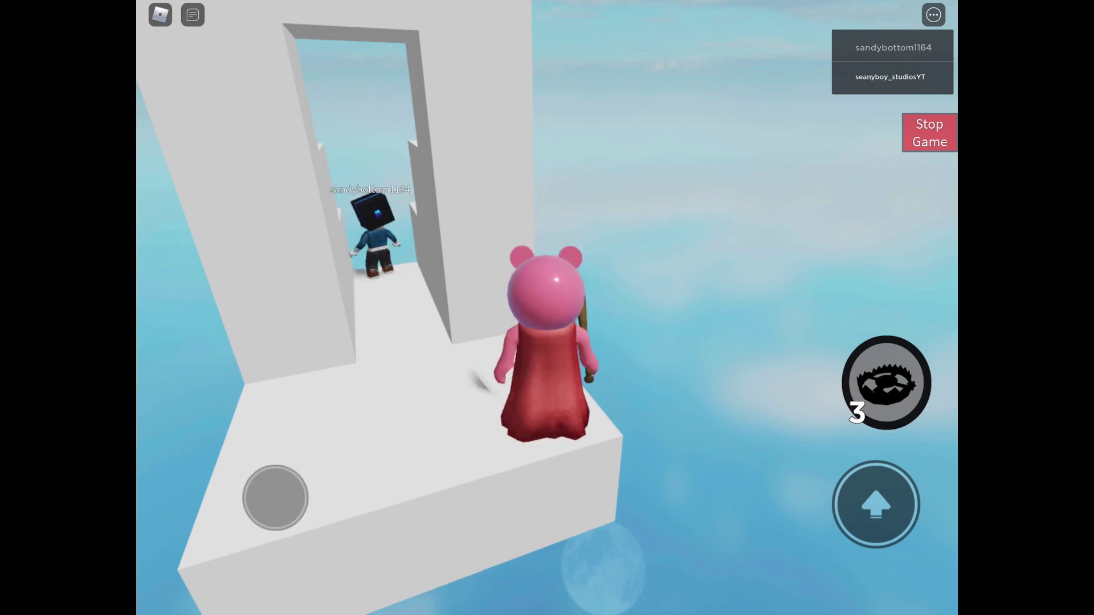
Step: Swing the view around Piggy and drop a second trap at the corridor entrance, leaving two
{"action": "left_click_drag", "start_coordinate": [683, 257], "coordinate": [684, 445]}
{"action": "left_click_drag", "start_coordinate": [268, 532], "coordinate": [262, 541]}
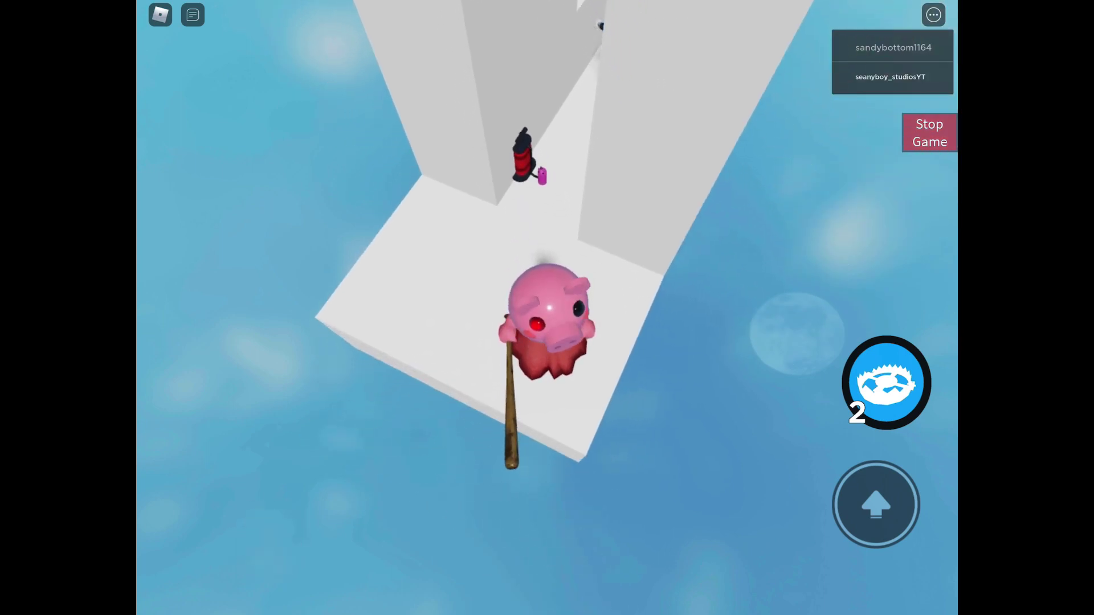
{"action": "left_click", "coordinate": [886, 382]}
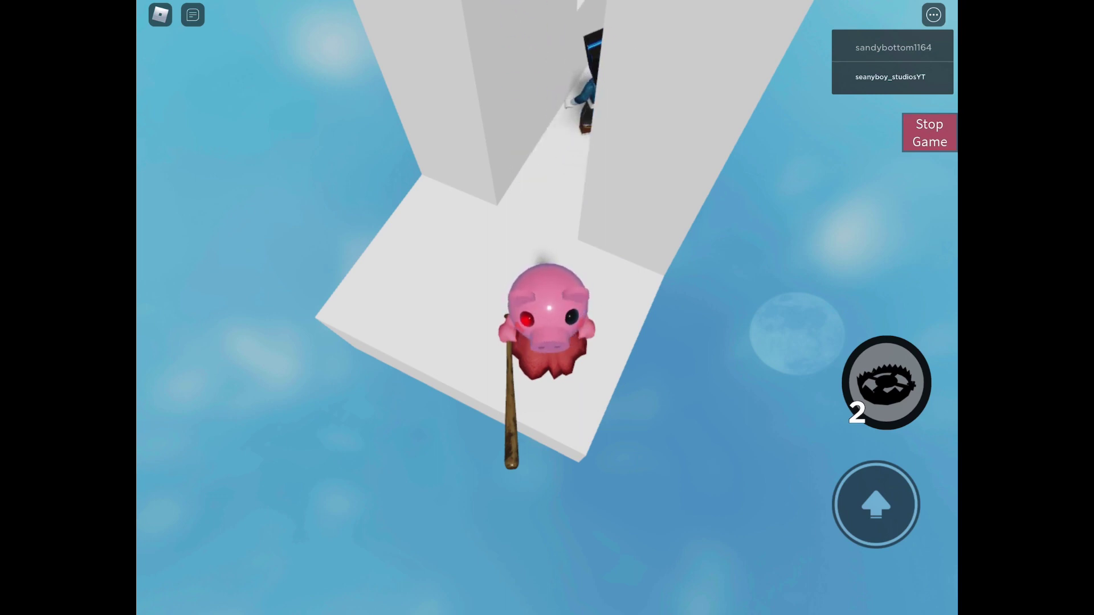
Step: Drop the final two traps, one inside the corridor and one on the platform
{"action": "mouse_move", "coordinate": [256, 481]}
{"action": "left_mouse_down"}
{"action": "mouse_move", "coordinate": [268, 533]}
{"action": "mouse_move", "coordinate": [300, 550]}
{"action": "left_mouse_up"}
{"action": "left_click", "coordinate": [886, 382]}
{"action": "left_click_drag", "start_coordinate": [234, 505], "coordinate": [260, 449]}
{"action": "left_click", "coordinate": [887, 383]}
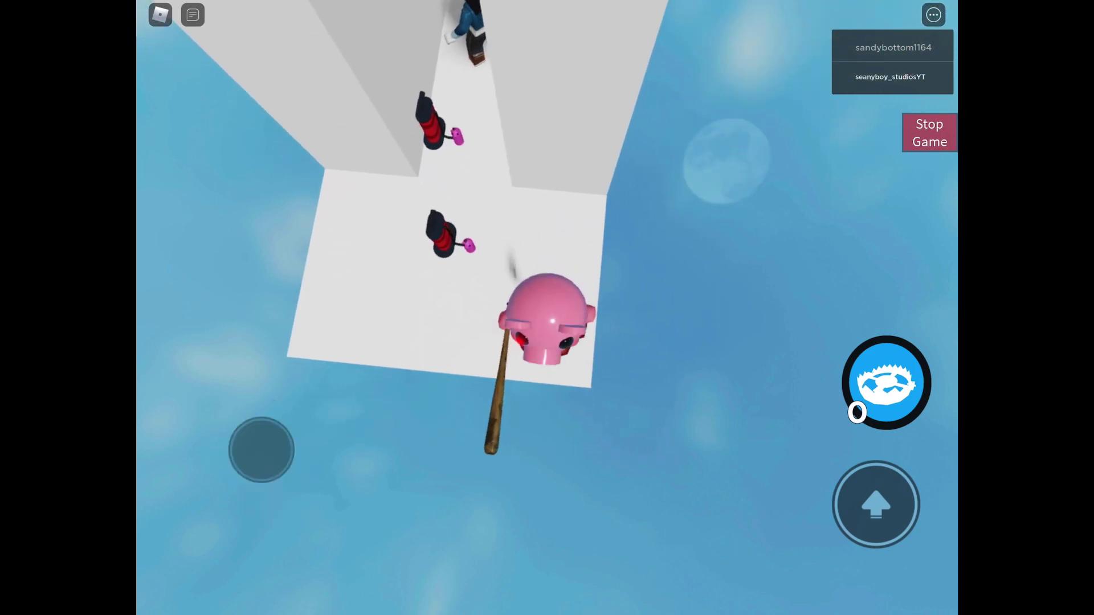
{"action": "left_click_drag", "start_coordinate": [261, 449], "coordinate": [279, 488]}
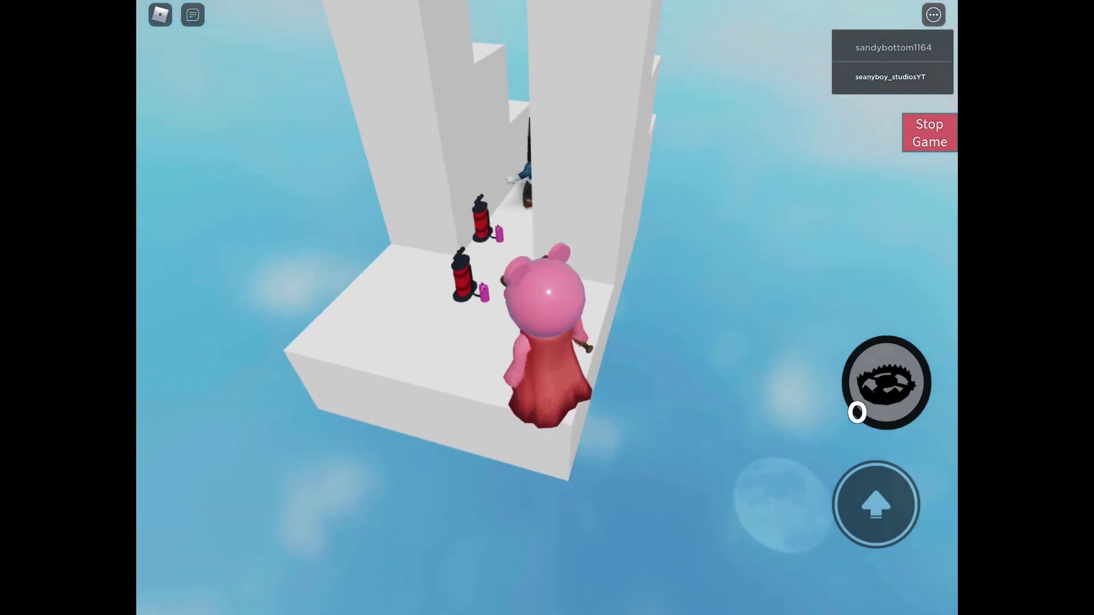
{"action": "left_click_drag", "start_coordinate": [684, 214], "coordinate": [666, 411]}
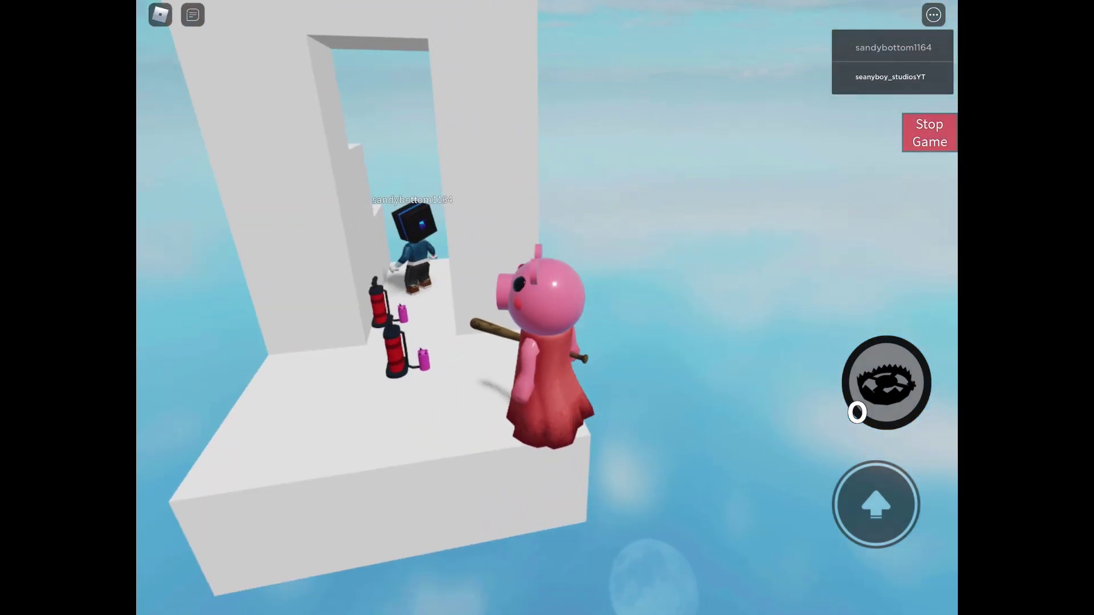